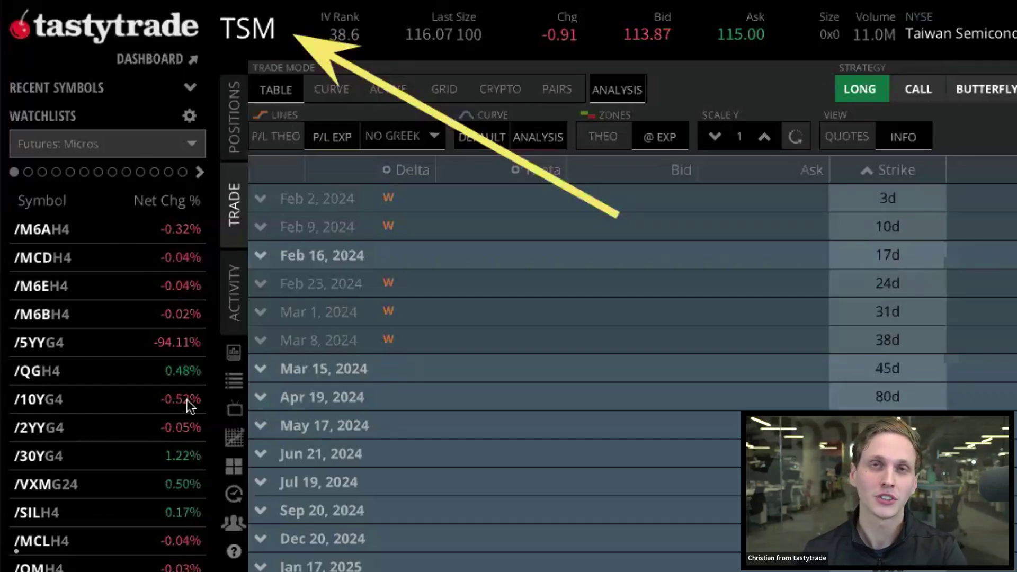
Load the High Options Volume watchlist from the Liquidity group
{"action": "scroll", "coordinate": [186, 400], "scroll_direction": "down", "scroll_amount": 3}
{"action": "left_click", "coordinate": [146, 144]}
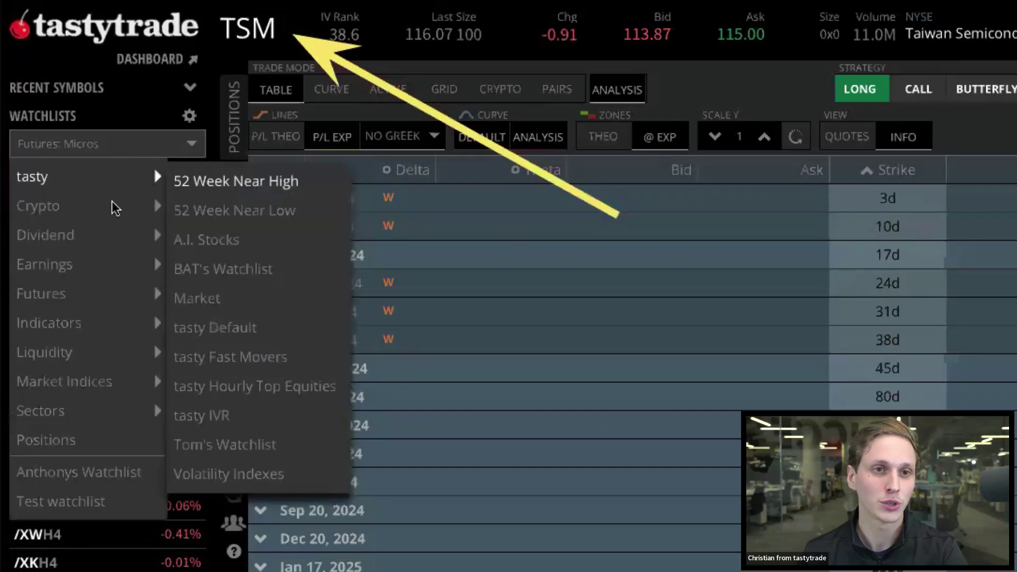
{"action": "mouse_move", "coordinate": [119, 360]}
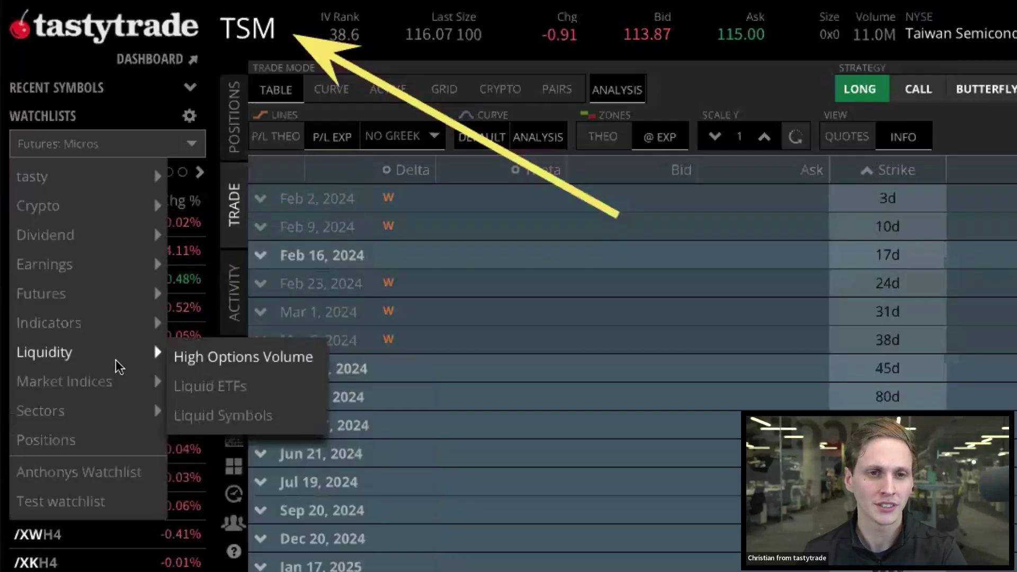
{"action": "left_click", "coordinate": [224, 366]}
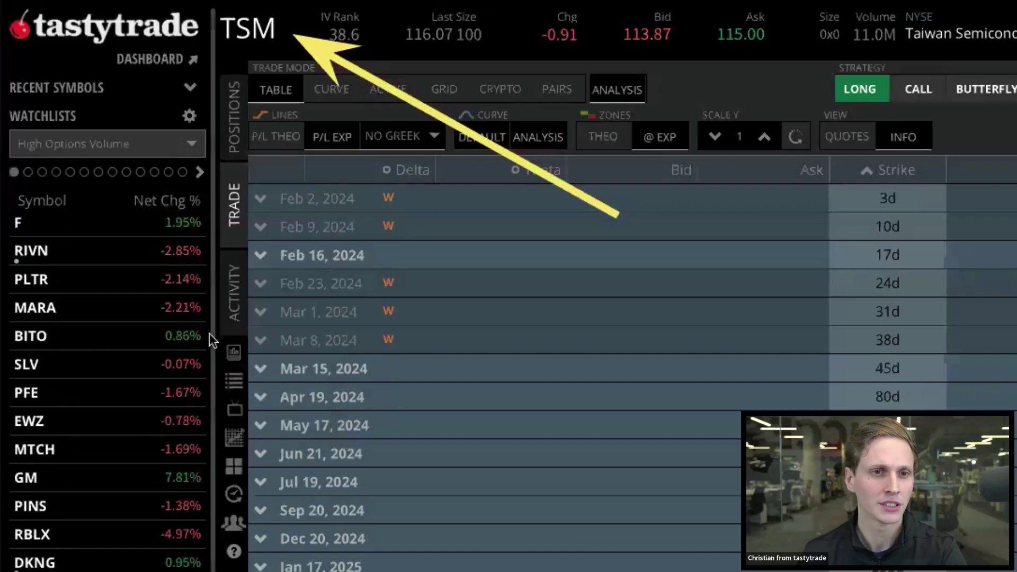
Change the watchlist to Liquid ETFs from the Liquidity group
{"action": "left_click", "coordinate": [169, 145]}
{"action": "mouse_move", "coordinate": [151, 364]}
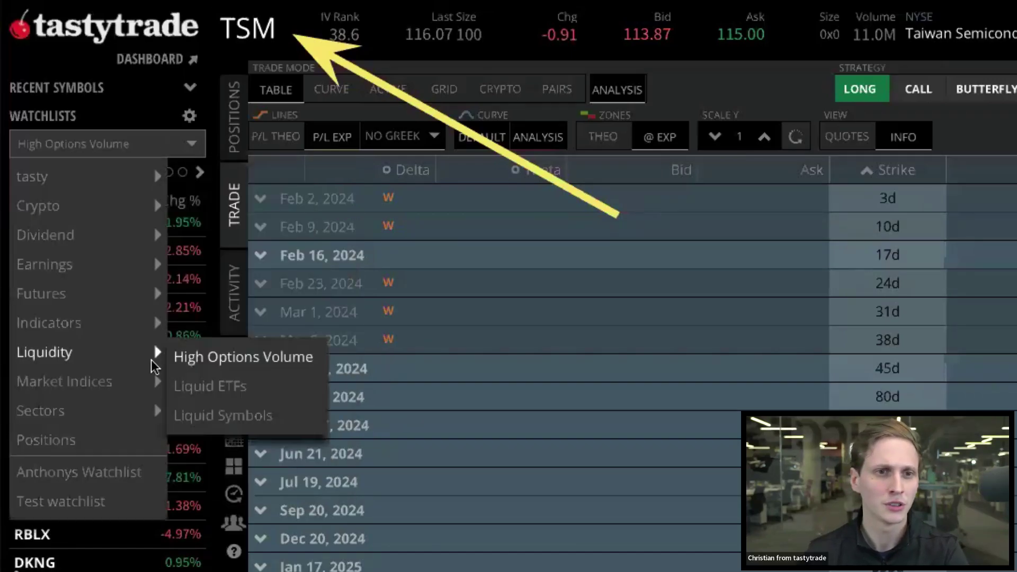
{"action": "left_click", "coordinate": [189, 388]}
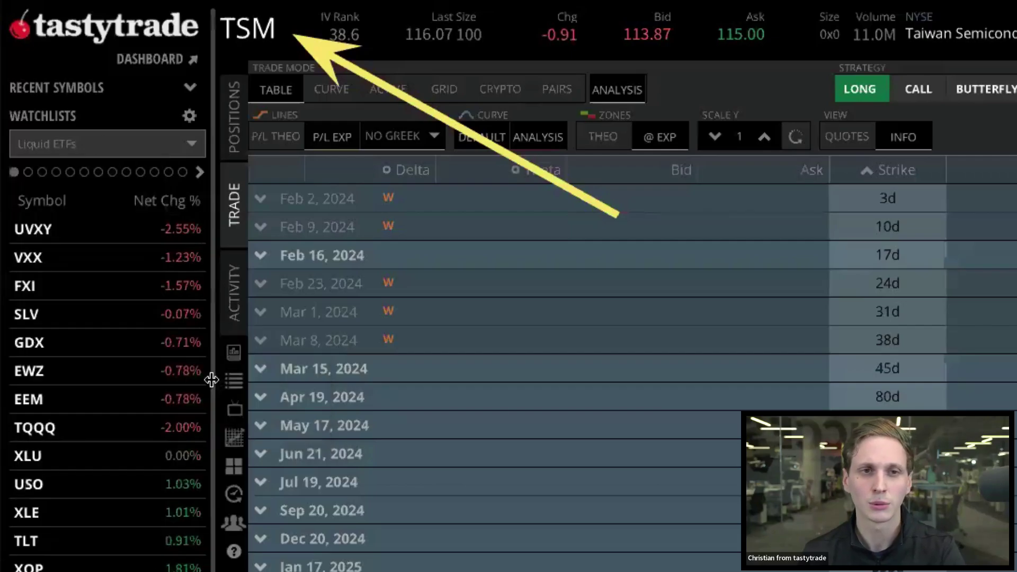
Switch the watchlist back to High Options Volume
{"action": "left_click", "coordinate": [104, 143]}
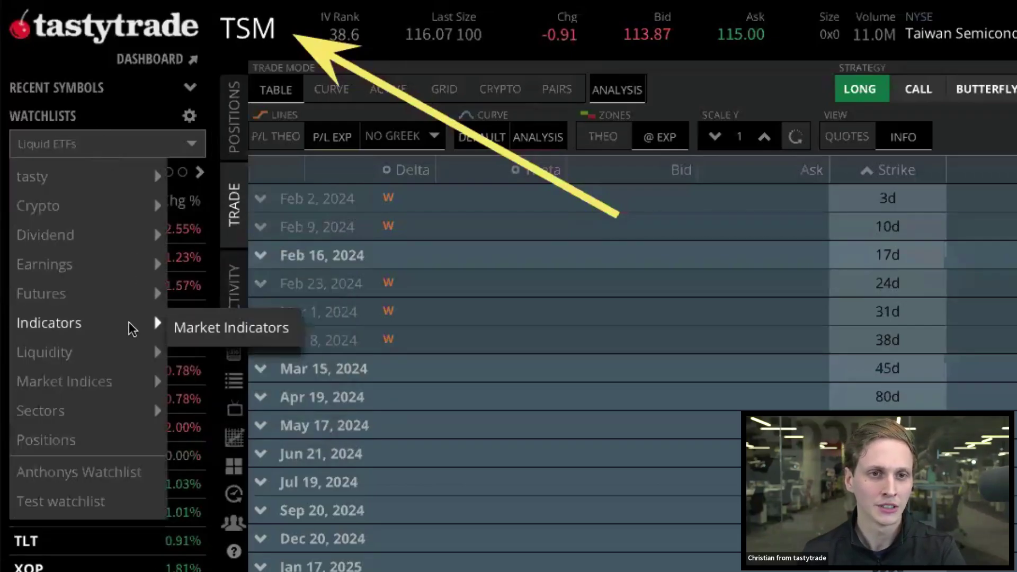
{"action": "mouse_move", "coordinate": [132, 348]}
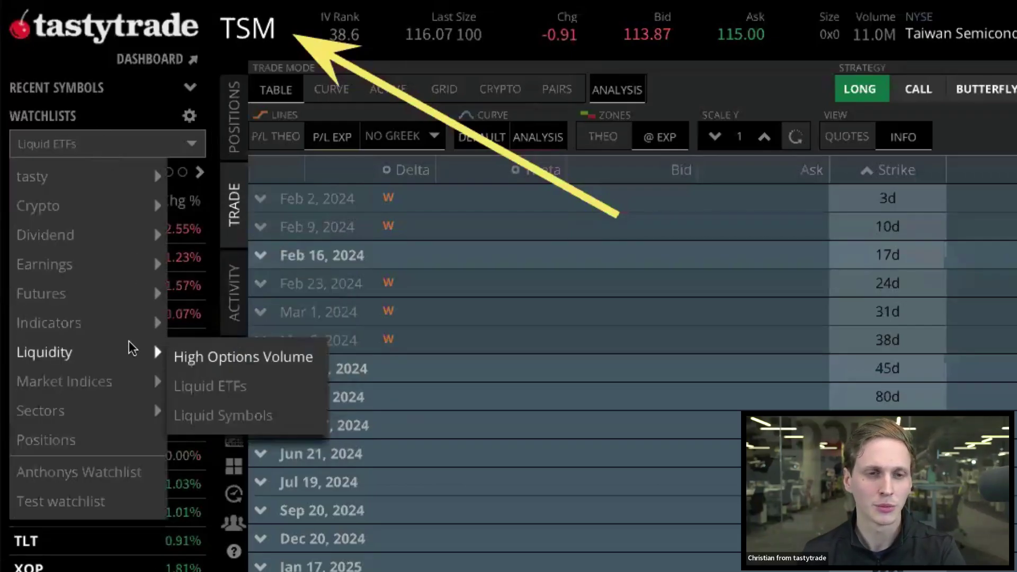
{"action": "left_click", "coordinate": [195, 359]}
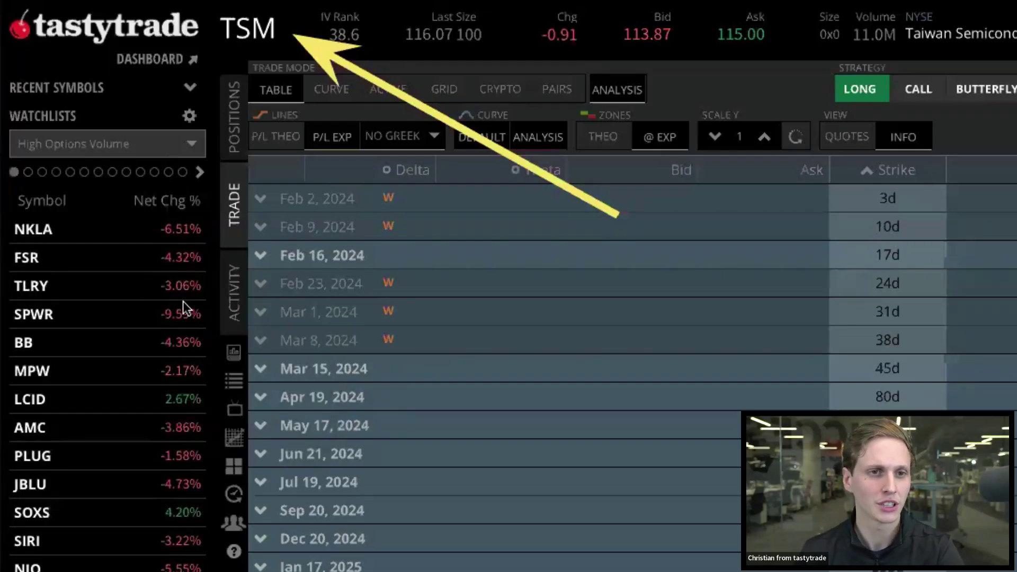
Load NKLA, TLRY, BB, MPW, LCID and AMC one after another from the watchlist to view their option expirations
{"action": "left_click", "coordinate": [45, 232]}
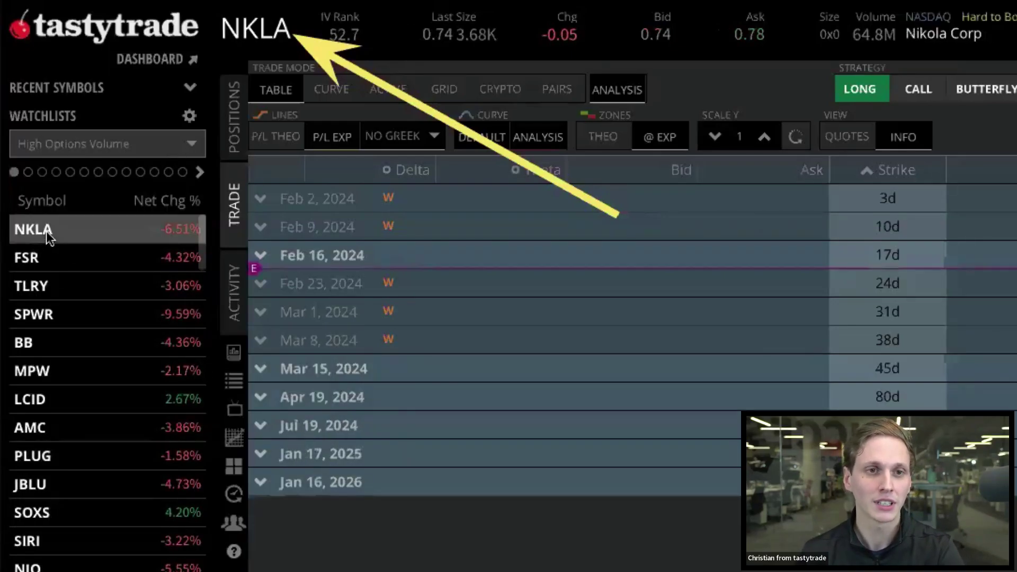
{"action": "left_click", "coordinate": [37, 286]}
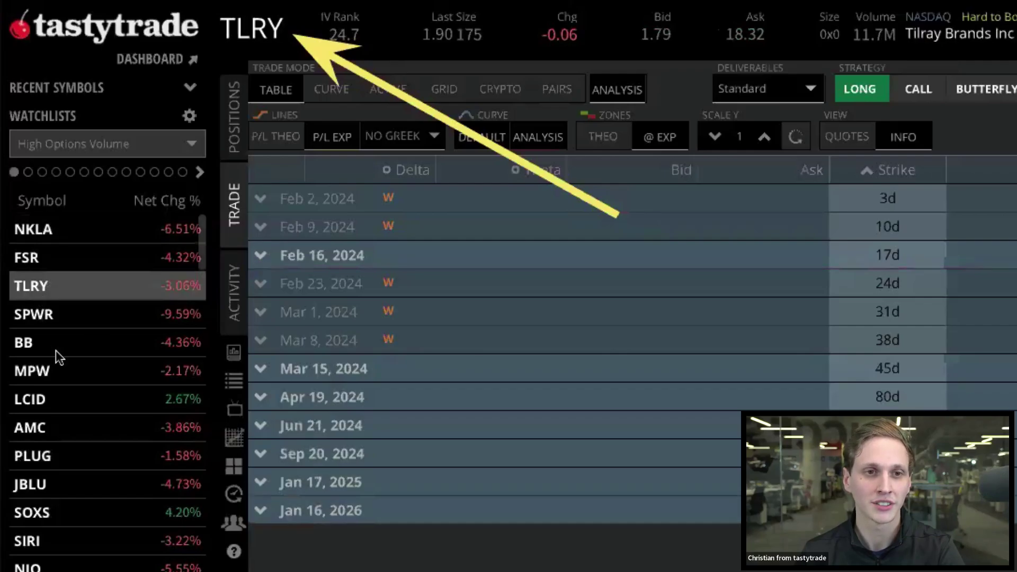
{"action": "left_click", "coordinate": [53, 350]}
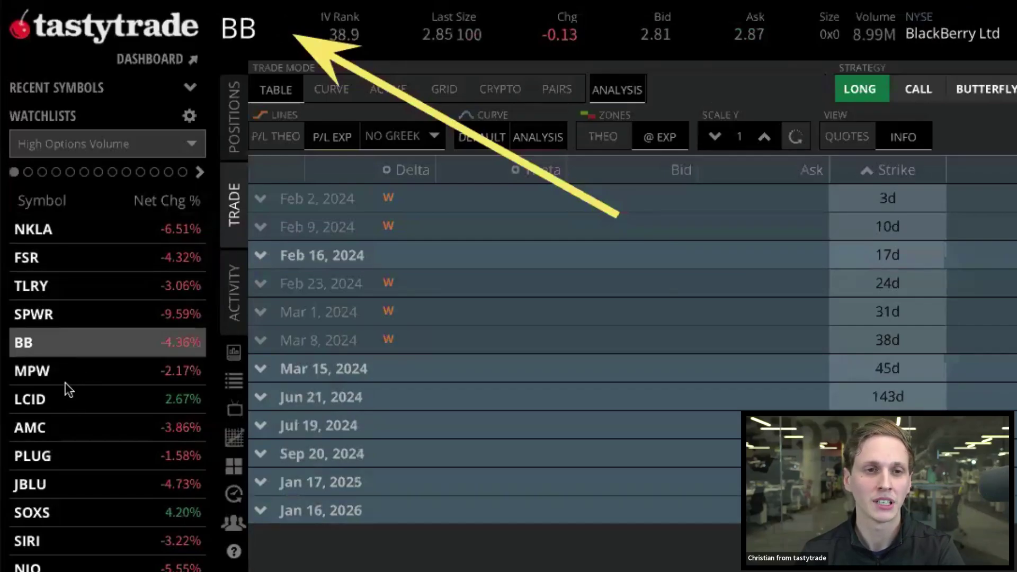
{"action": "left_click", "coordinate": [65, 381]}
{"action": "left_click", "coordinate": [65, 411]}
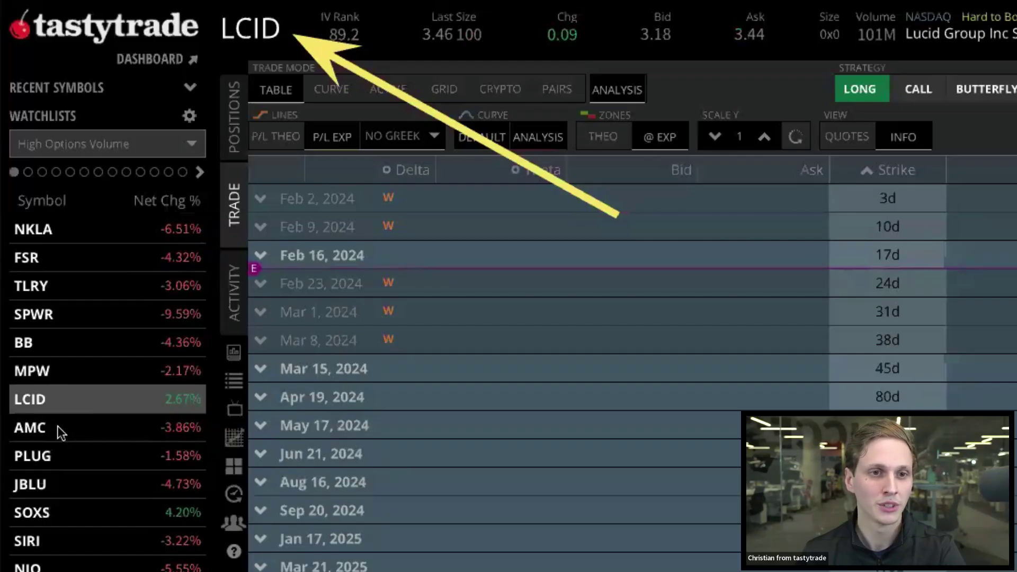
{"action": "left_click", "coordinate": [59, 428]}
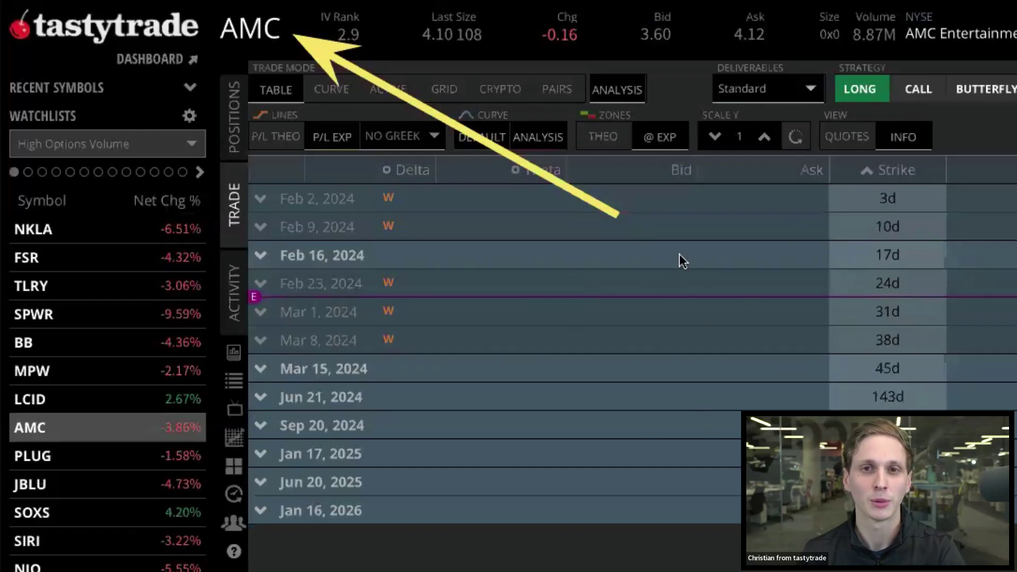
Look up Costco by company name and load its symbol, COST
{"action": "left_click", "coordinate": [267, 28]}
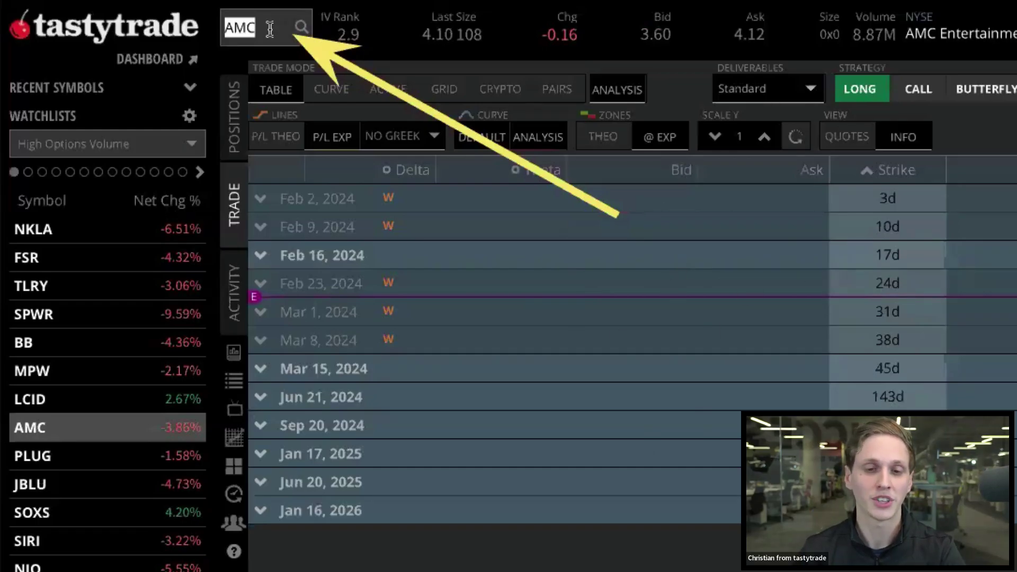
{"action": "type", "text": "costco"}
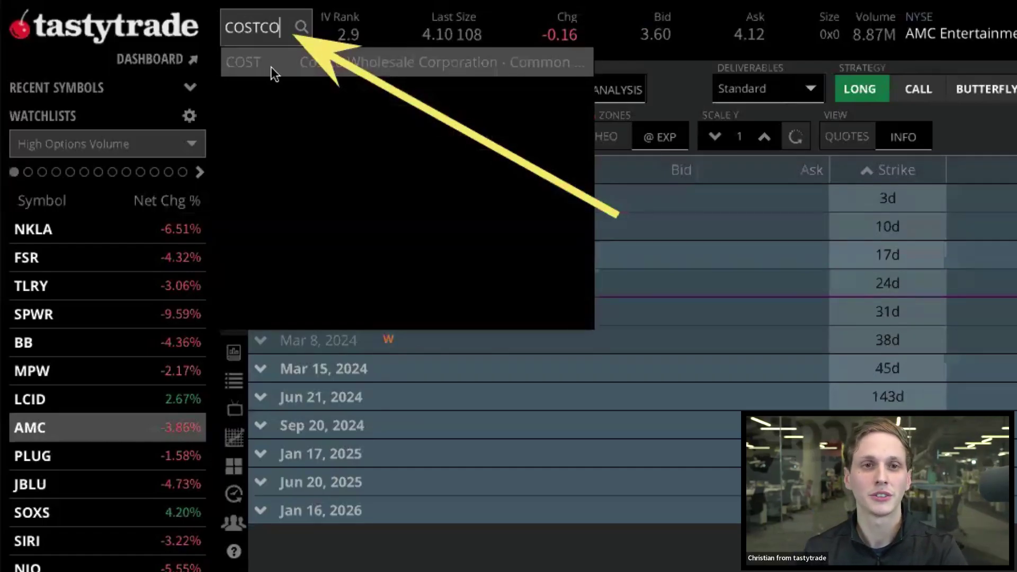
{"action": "left_click", "coordinate": [271, 67]}
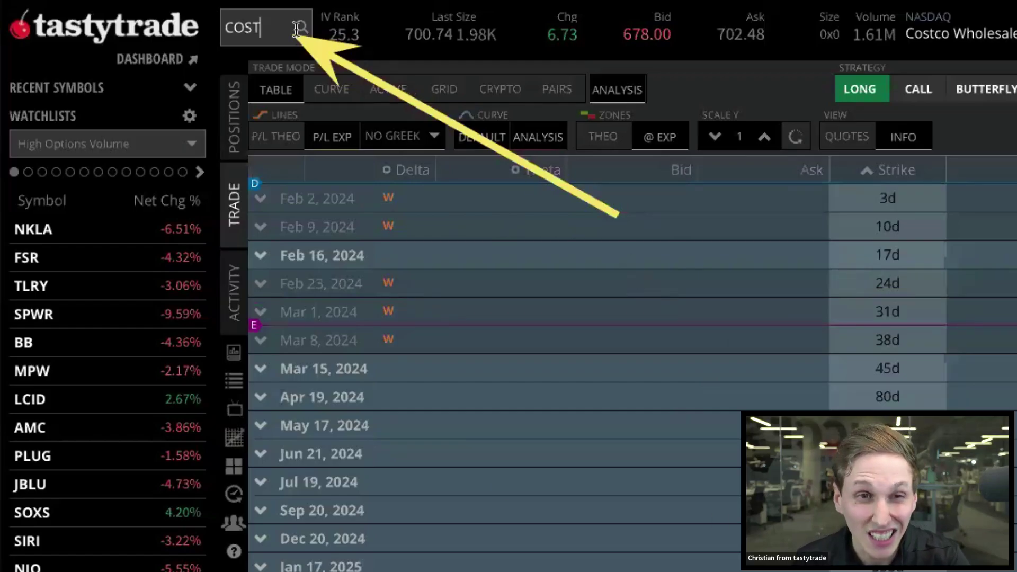
Replace the loaded symbol with TSM to show its option chain
{"action": "double_click", "coordinate": [273, 26]}
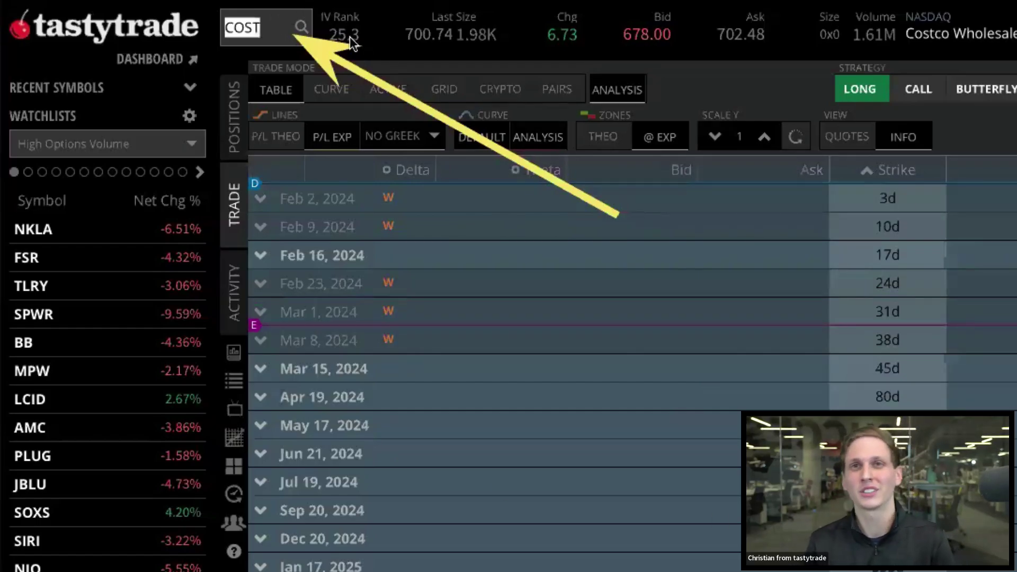
{"action": "type", "text": "TSM"}
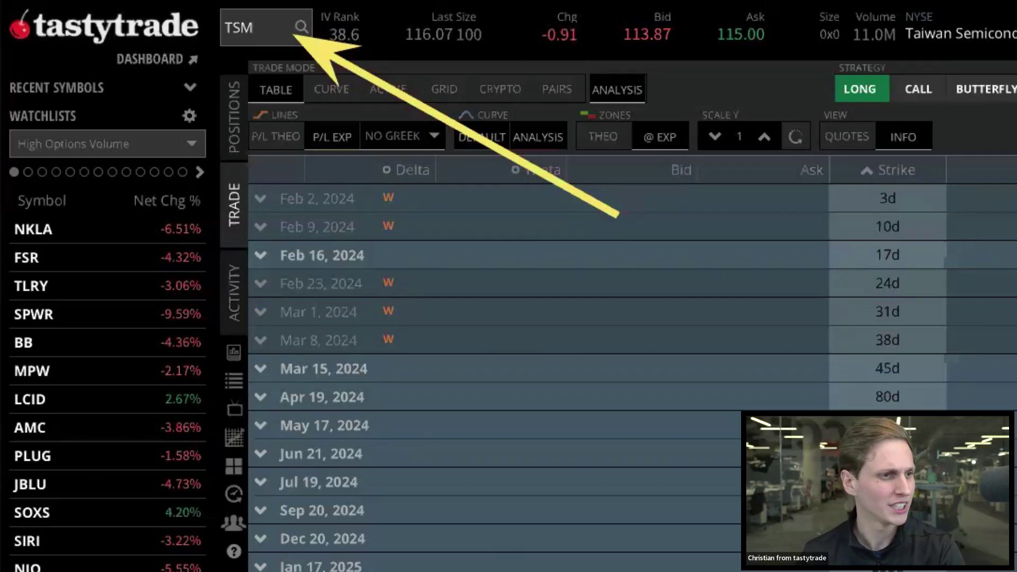
{"action": "key", "text": "Return"}
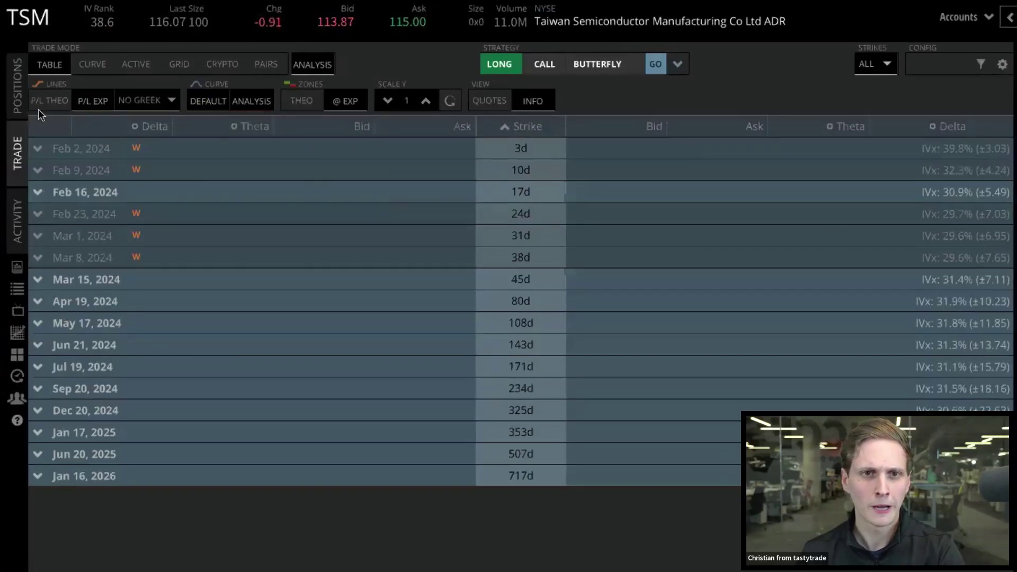
{"action": "left_click_drag", "start_coordinate": [27, 109], "coordinate": [1013, 481]}
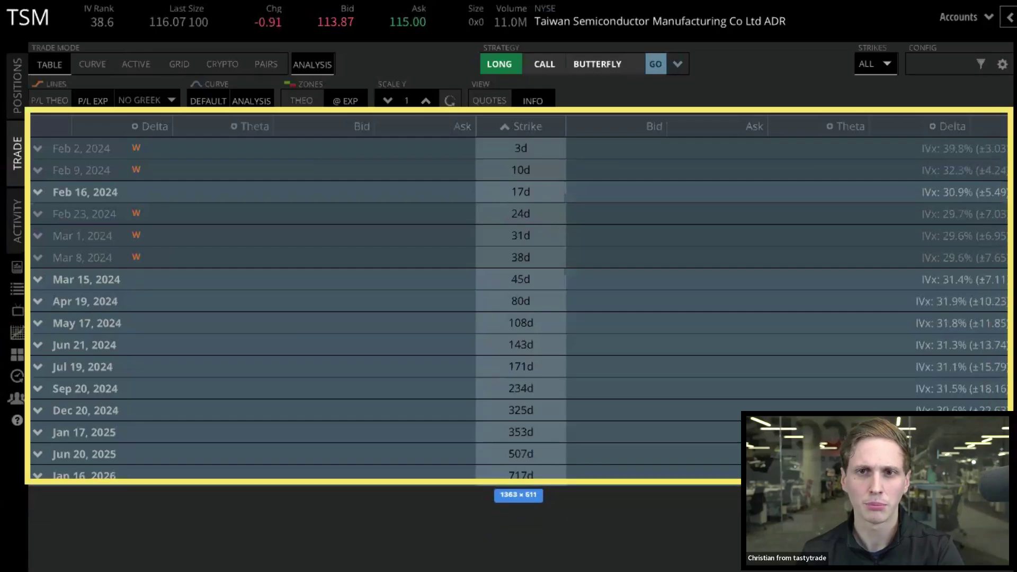
{"action": "left_click_drag", "start_coordinate": [821, 31], "coordinate": [998, 89]}
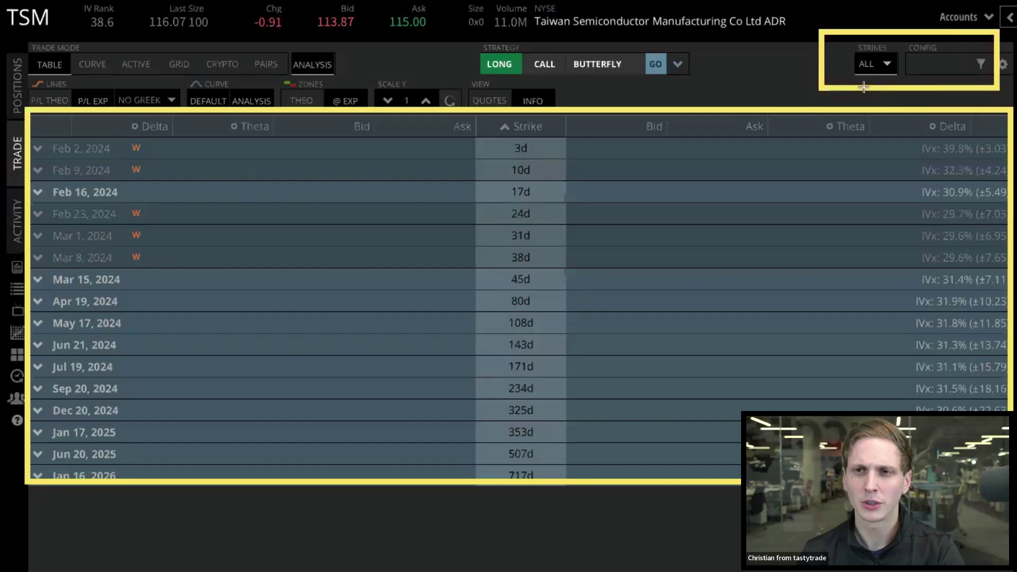
Set the option chain's expiration filter to All Expirations
{"action": "left_click", "coordinate": [979, 64]}
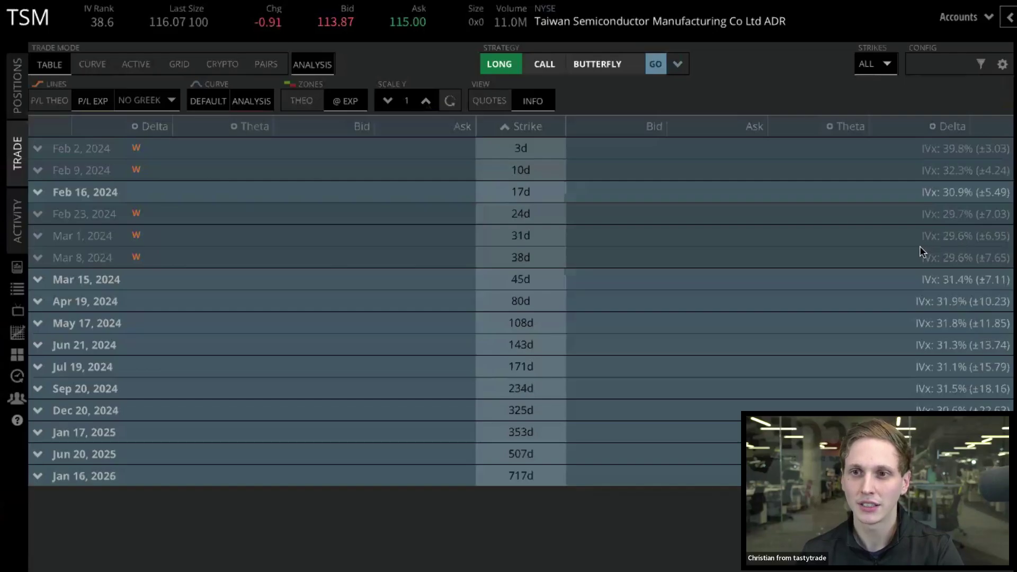
{"action": "left_click", "coordinate": [980, 65]}
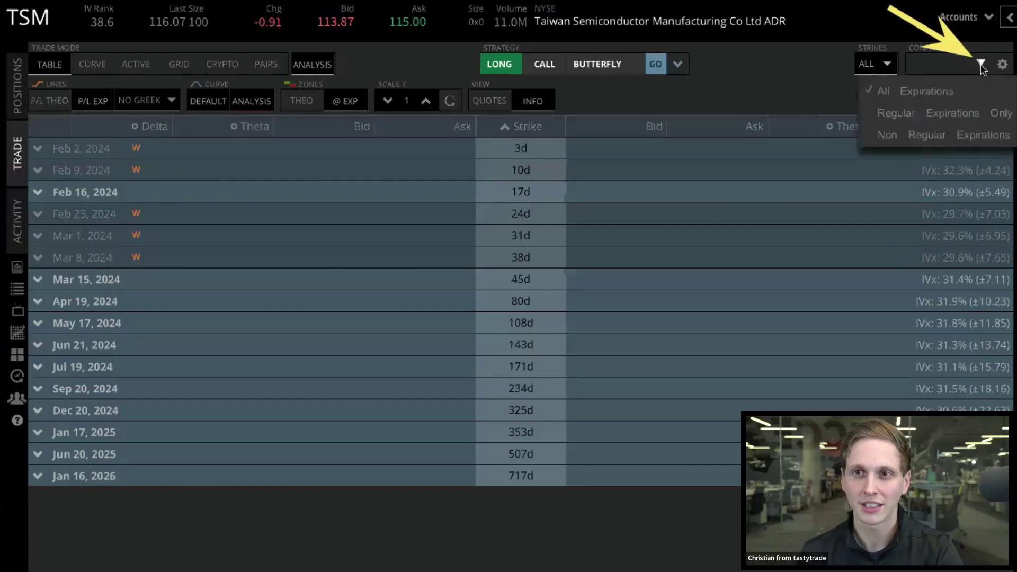
{"action": "left_click", "coordinate": [901, 93]}
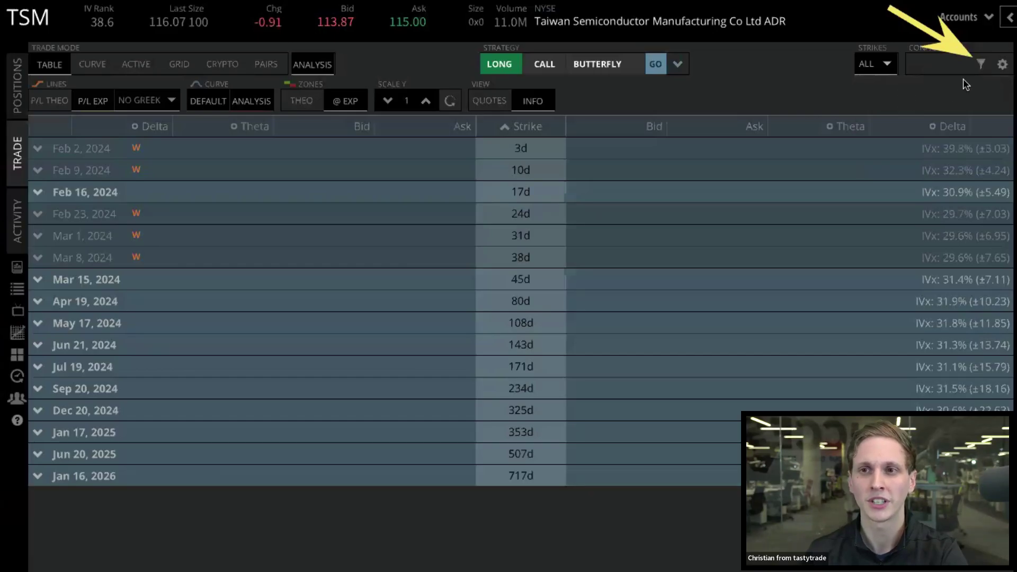
Filter the TSM option chain to Regular Expirations Only, followed by Non Regular Expirations
{"action": "left_click", "coordinate": [978, 65]}
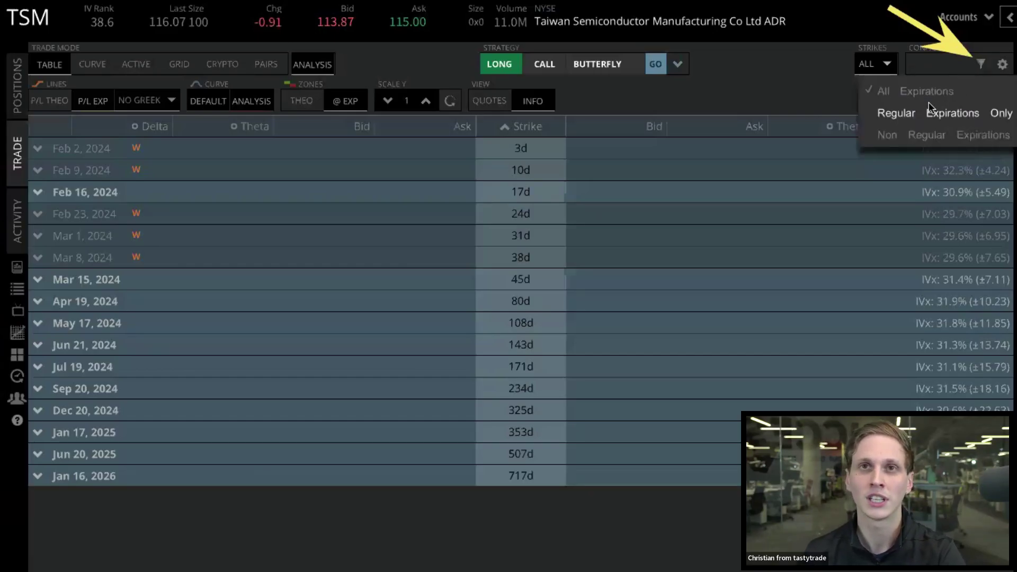
{"action": "left_click", "coordinate": [900, 119]}
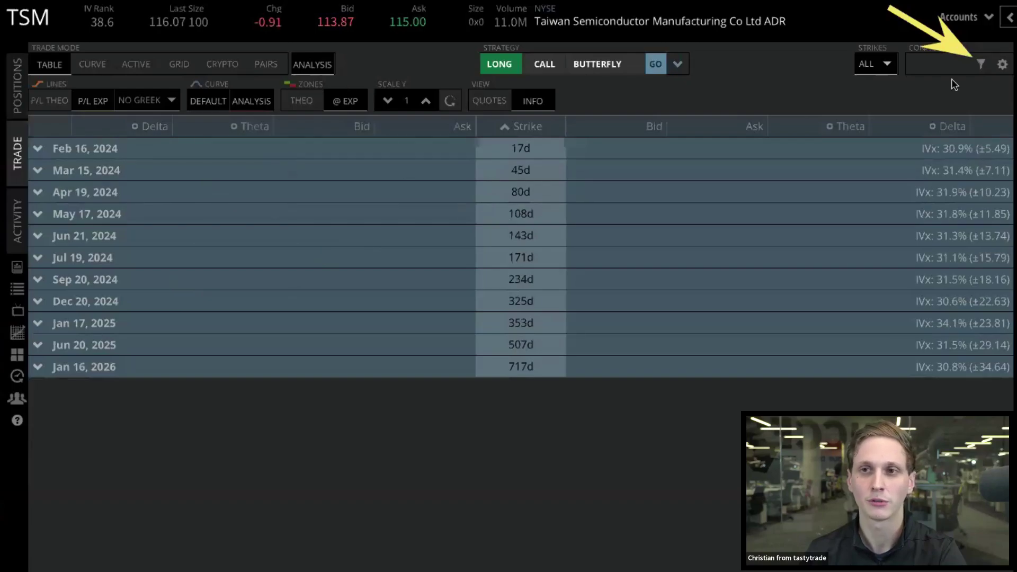
{"action": "left_click", "coordinate": [980, 65]}
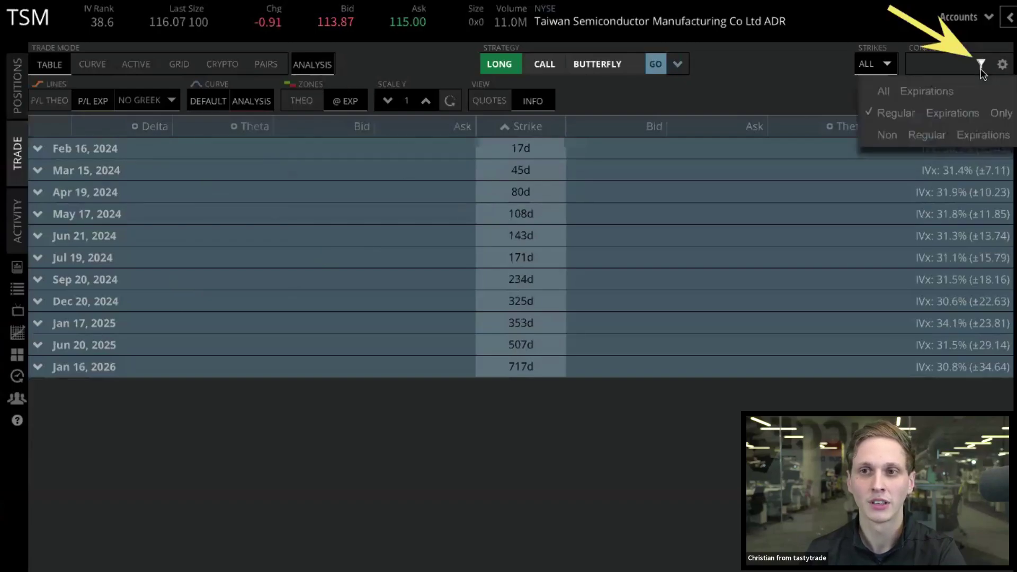
{"action": "left_click", "coordinate": [881, 135]}
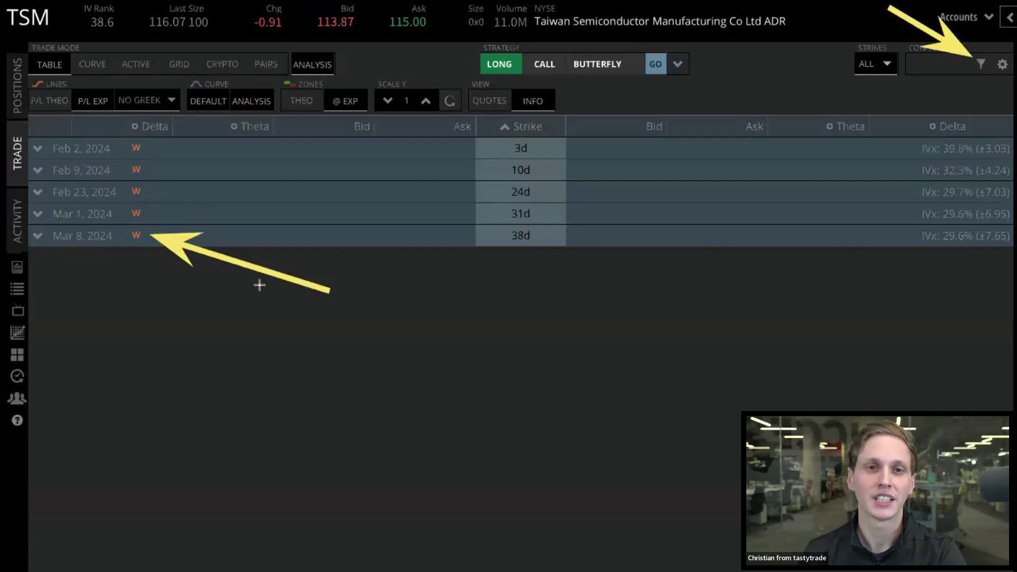
Restore the TSM option chain's filter to All Expirations
{"action": "left_click", "coordinate": [23, 17]}
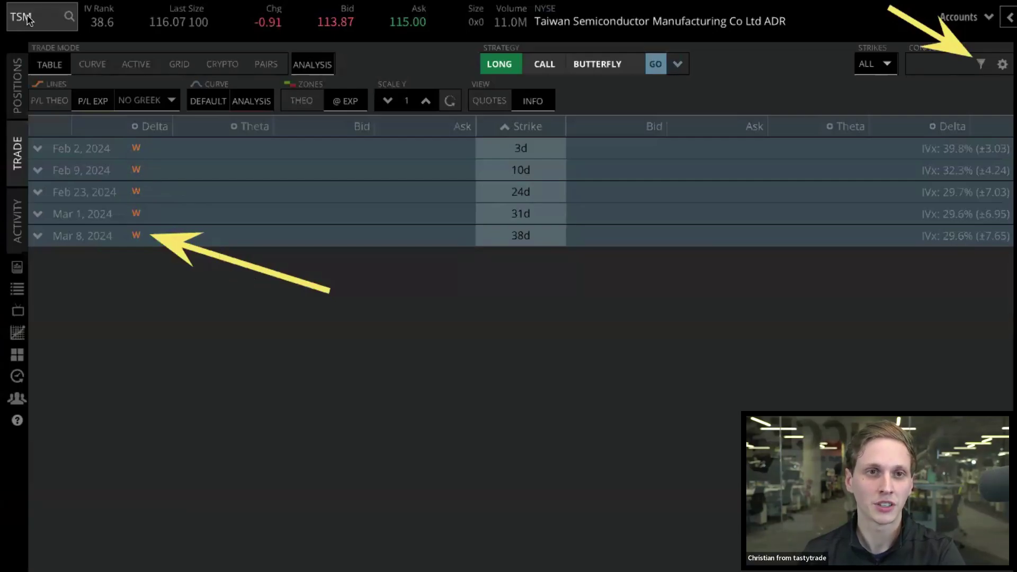
{"action": "left_click", "coordinate": [980, 64]}
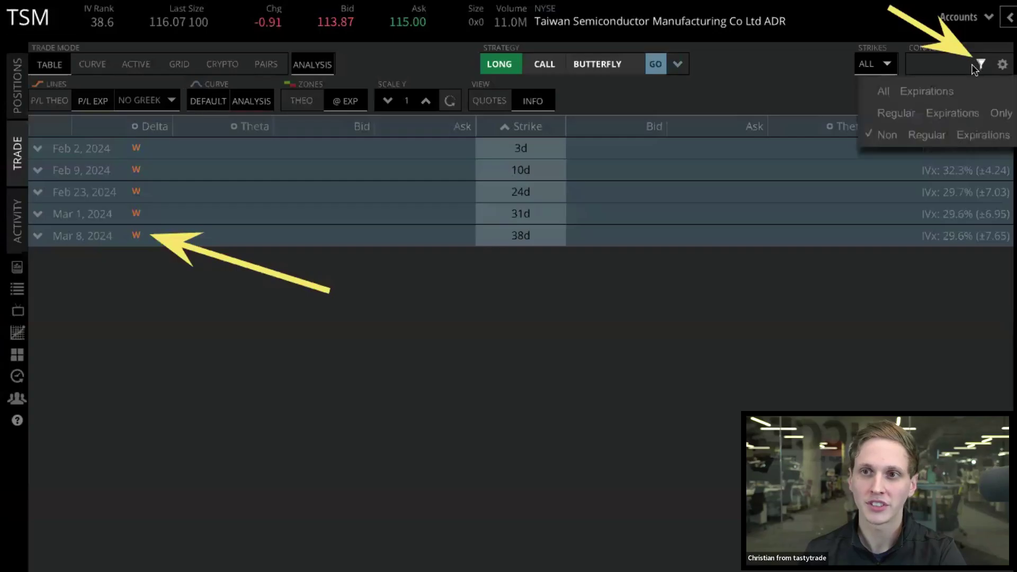
{"action": "left_click", "coordinate": [935, 95]}
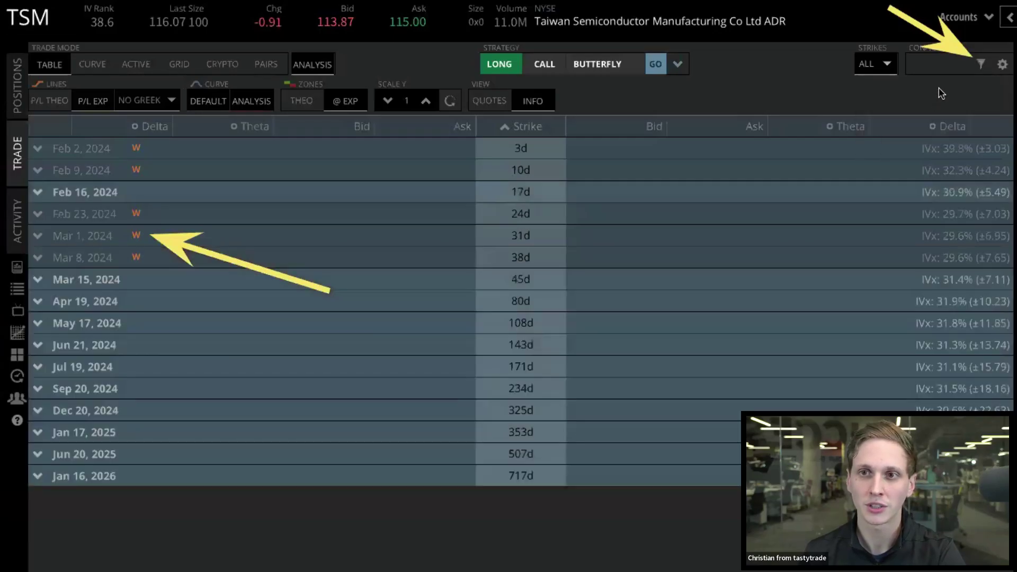
Load the SPX index to view its list of option expirations
{"action": "left_click", "coordinate": [44, 24]}
{"action": "type", "text": "SPX"}
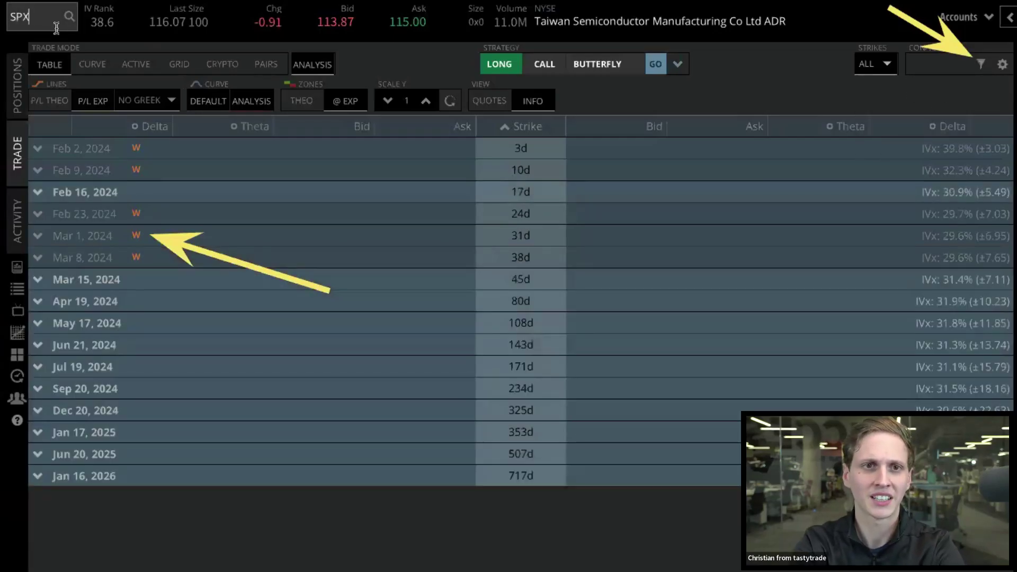
{"action": "key", "text": "Return"}
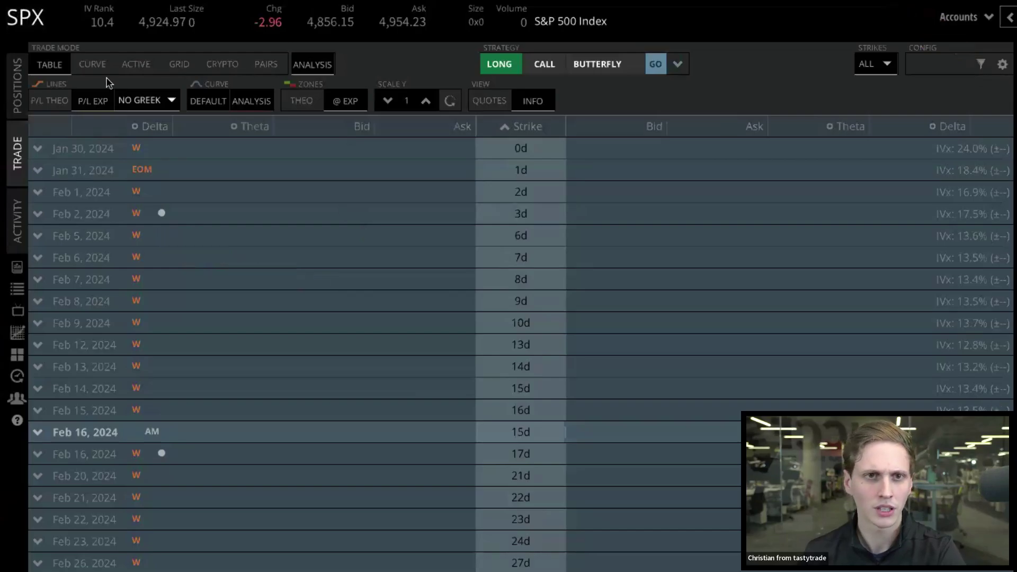
Return to the TSM option chain by loading its symbol in place of SPX
{"action": "left_click", "coordinate": [51, 21]}
{"action": "type", "text": "TSM"}
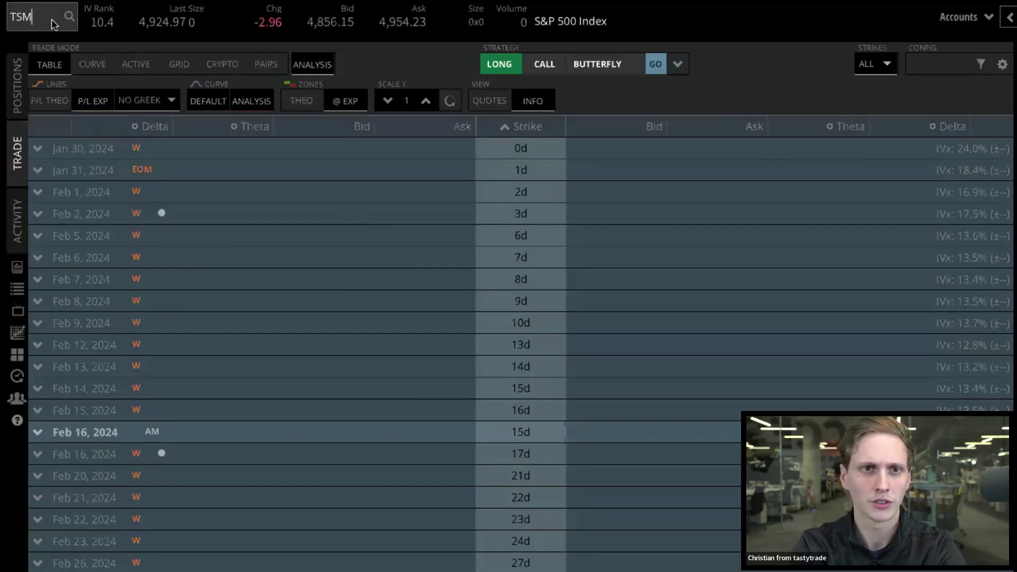
{"action": "key", "text": "Return"}
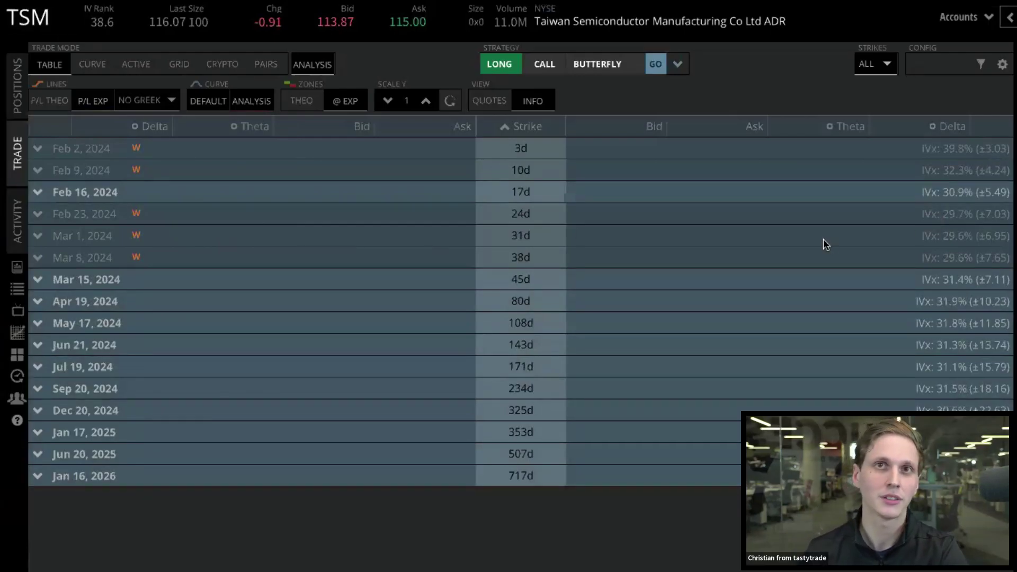
Expand the Mar 15, 2024 expiration in the TSM option chain to show its calls and puts
{"action": "mouse_move", "coordinate": [125, 137]}
{"action": "left_mouse_down"}
{"action": "mouse_move", "coordinate": [38, 399]}
{"action": "mouse_move", "coordinate": [38, 498]}
{"action": "mouse_move", "coordinate": [38, 488]}
{"action": "left_mouse_up"}
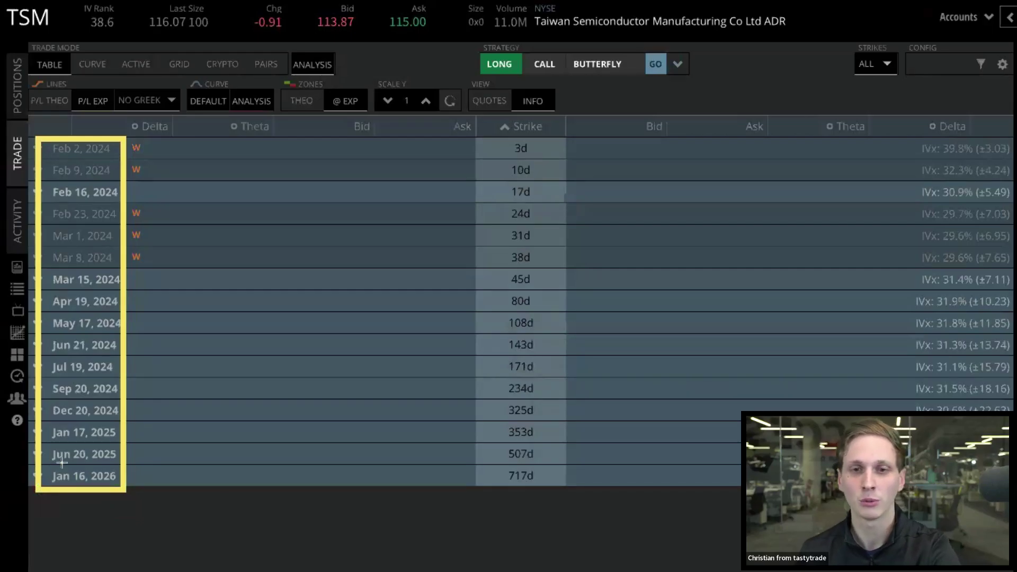
{"action": "key", "text": "Escape"}
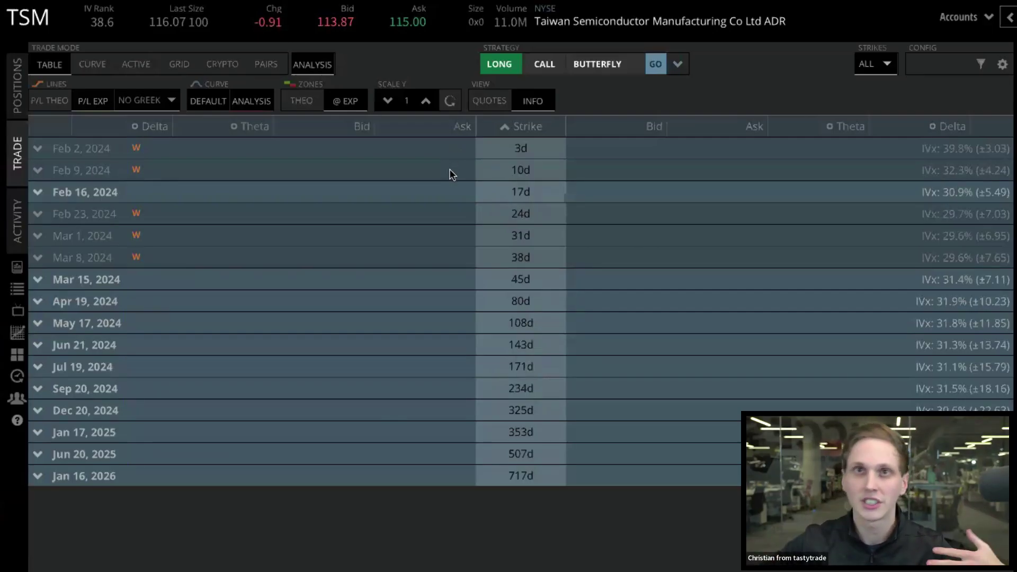
{"action": "left_click_drag", "start_coordinate": [475, 116], "coordinate": [569, 489]}
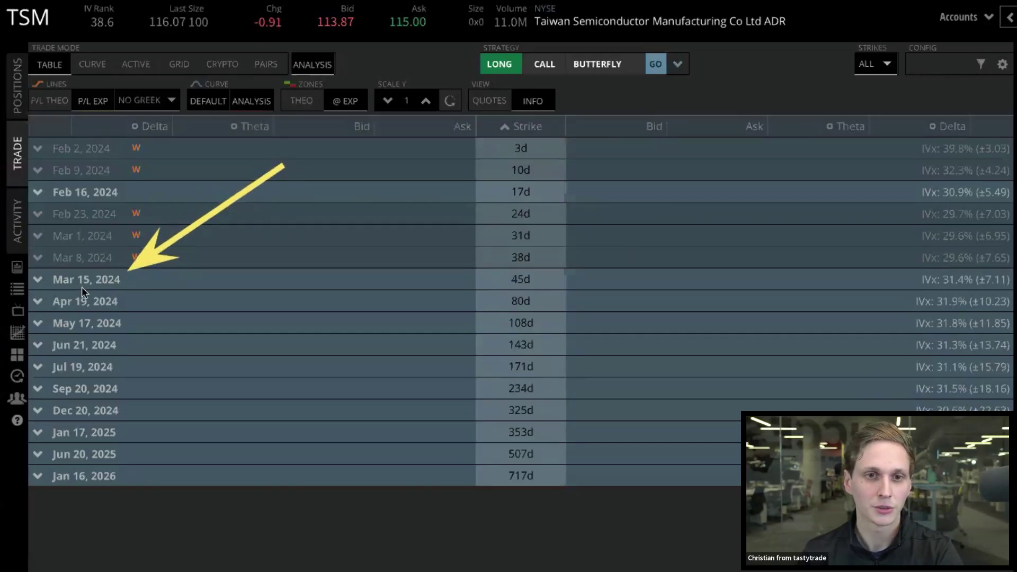
{"action": "left_click", "coordinate": [39, 280]}
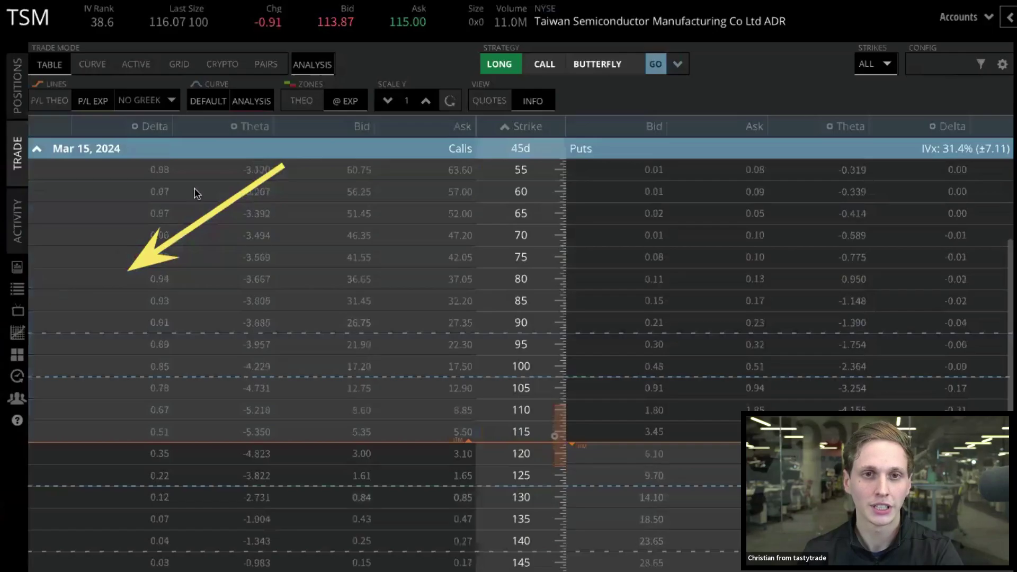
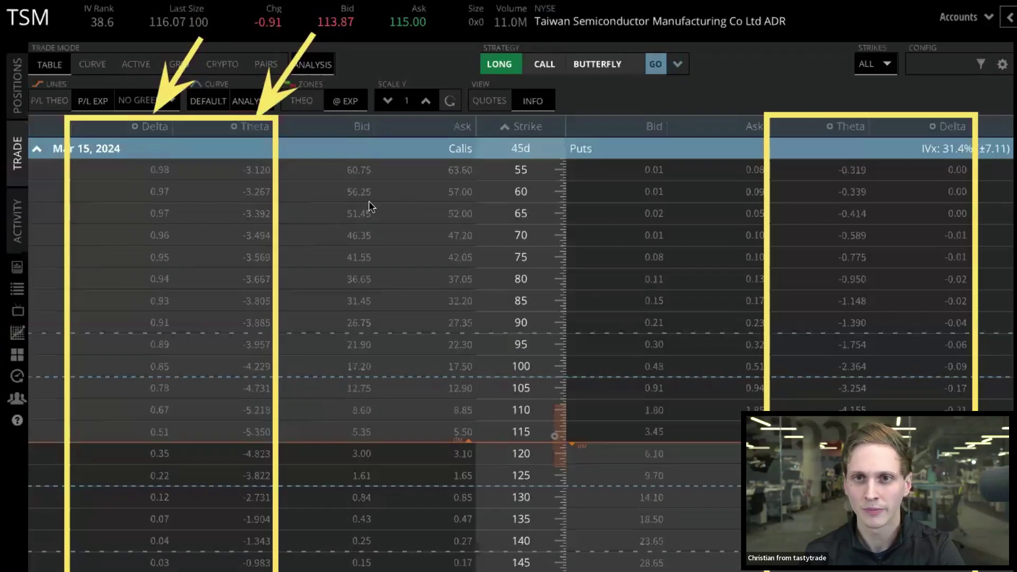
Change the Delta column of the option chain to Lst Pr, followed by Opn Int
{"action": "left_click", "coordinate": [155, 129]}
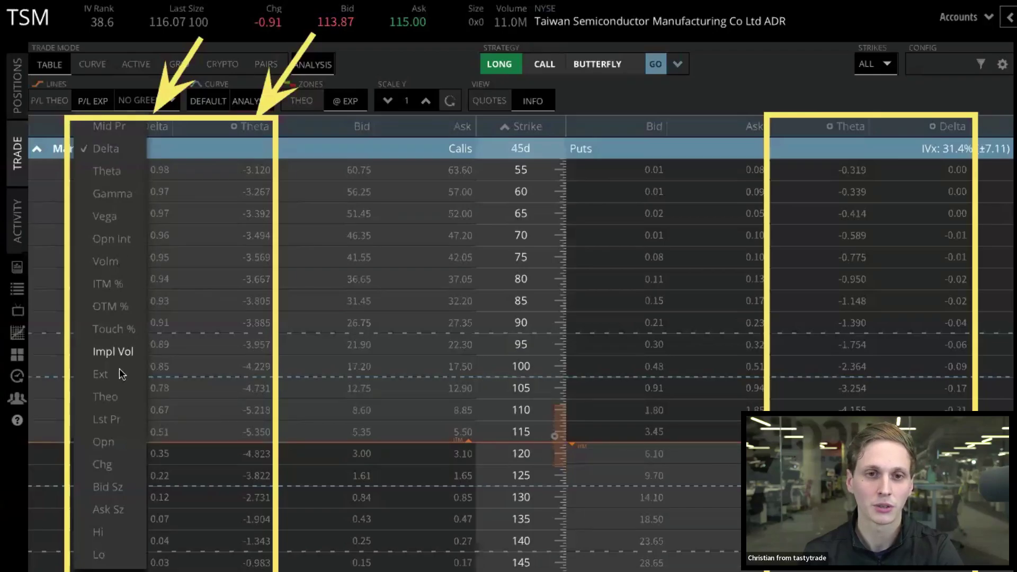
{"action": "left_click", "coordinate": [116, 419]}
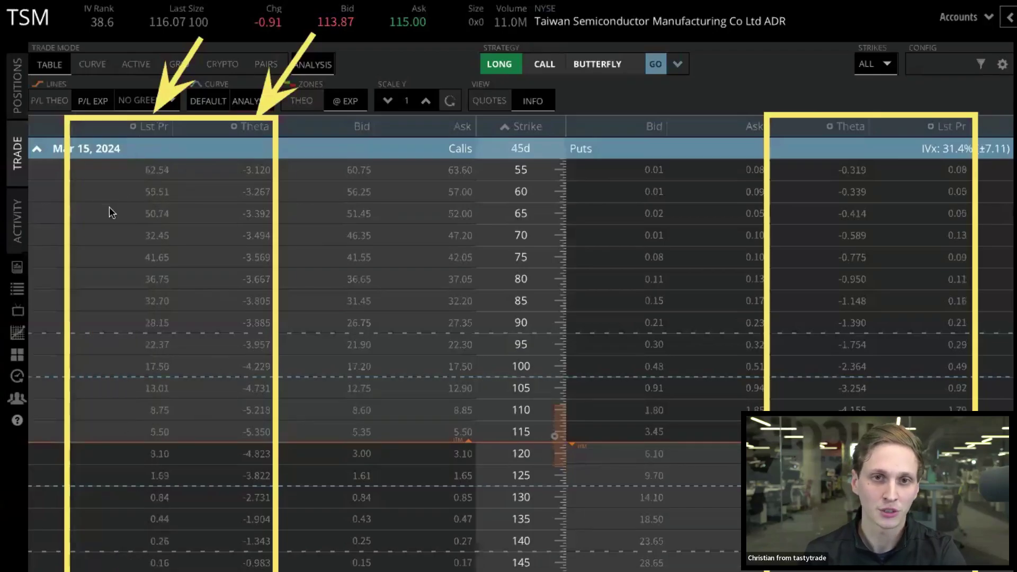
{"action": "left_click", "coordinate": [153, 127]}
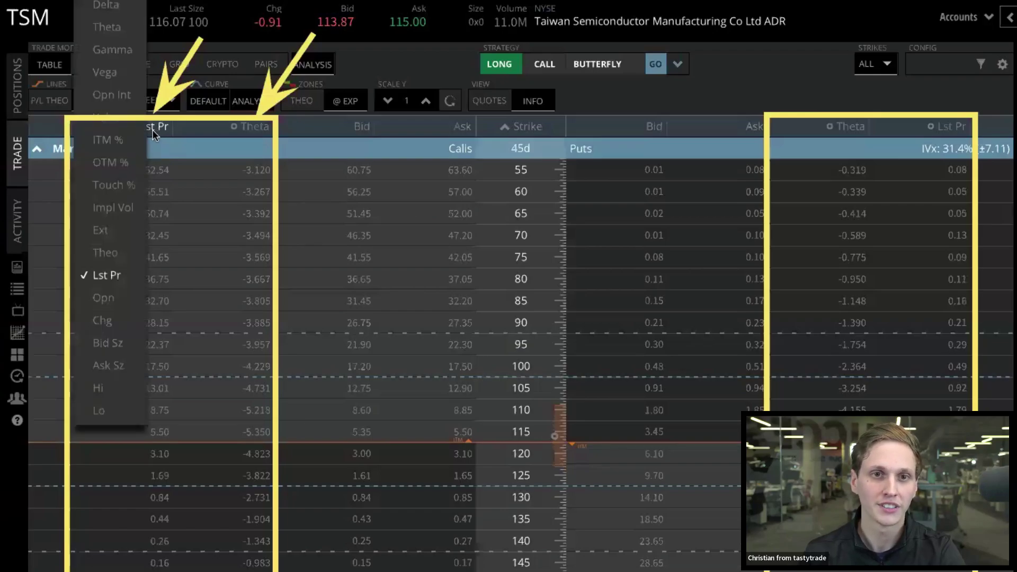
{"action": "left_click", "coordinate": [120, 97]}
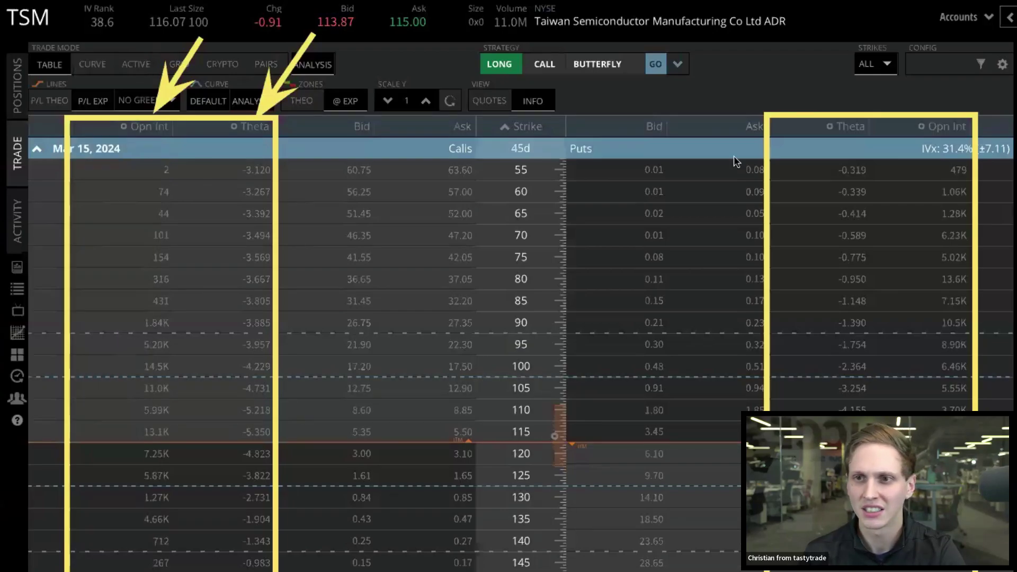
Replace the Theta column of the option chain with Volm
{"action": "left_click", "coordinate": [148, 126]}
{"action": "left_click", "coordinate": [148, 129]}
{"action": "left_click", "coordinate": [248, 128]}
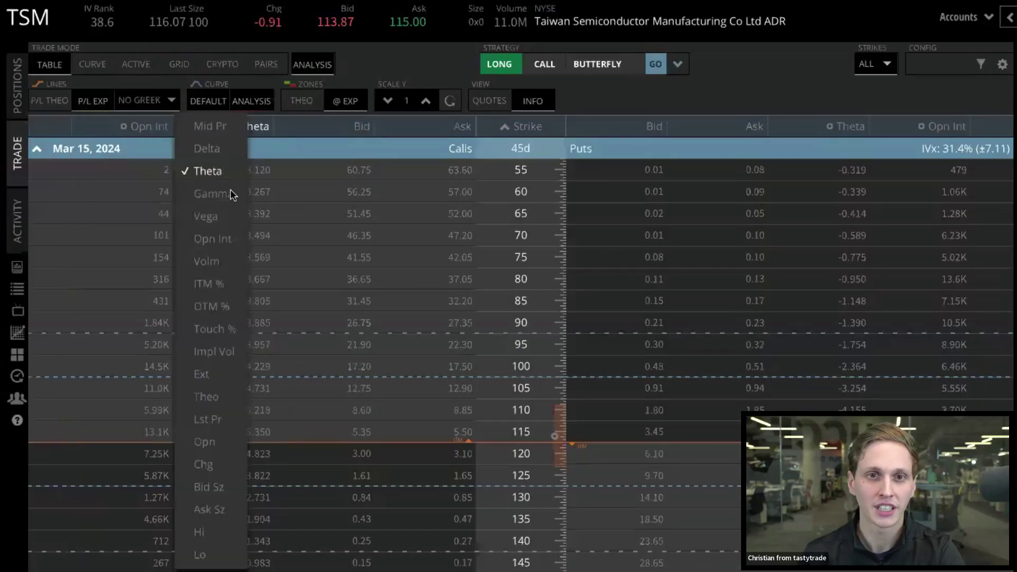
{"action": "left_click", "coordinate": [237, 263]}
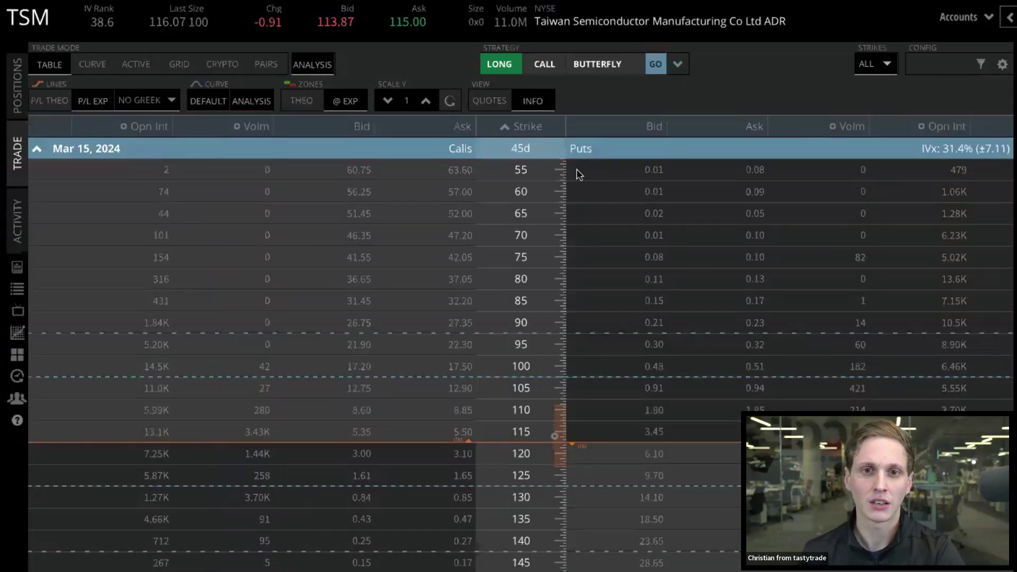
Limit the option chain to 10 strikes per expiration, and restore the strike count to ALL
{"action": "scroll", "coordinate": [555, 323], "scroll_direction": "up", "scroll_amount": 1}
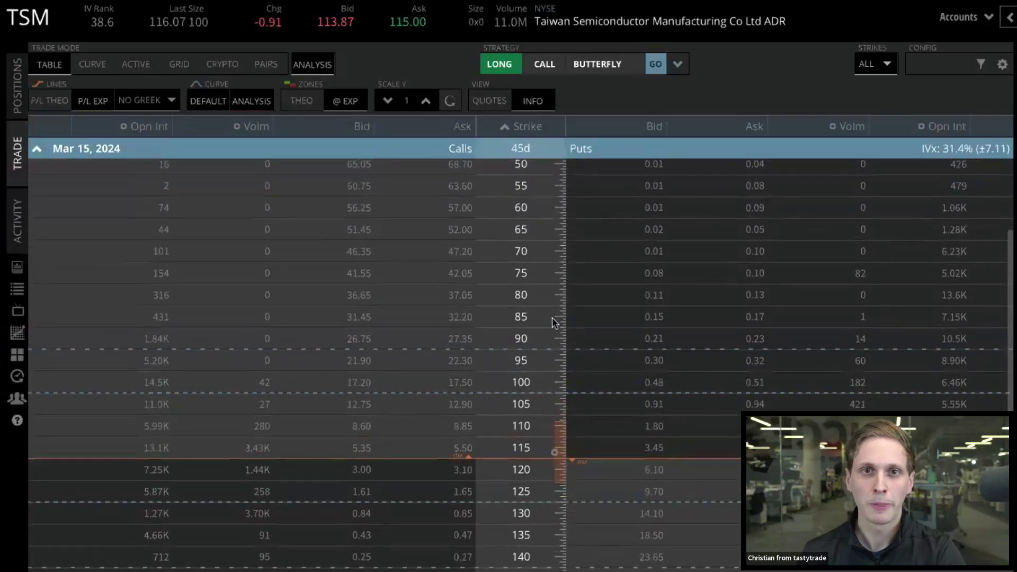
{"action": "scroll", "coordinate": [552, 318], "scroll_direction": "up", "scroll_amount": 4}
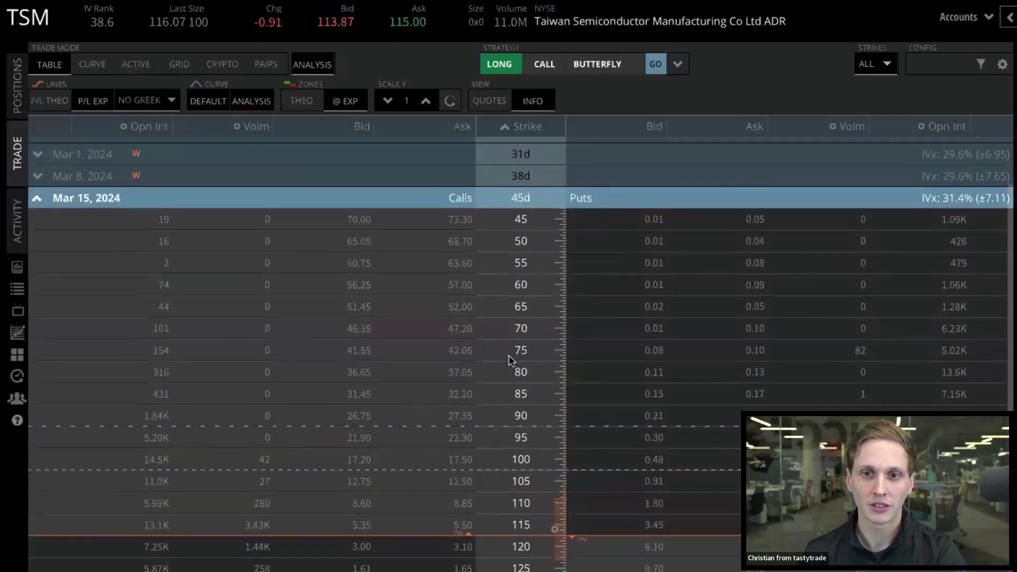
{"action": "scroll", "coordinate": [509, 360], "scroll_direction": "down", "scroll_amount": 3}
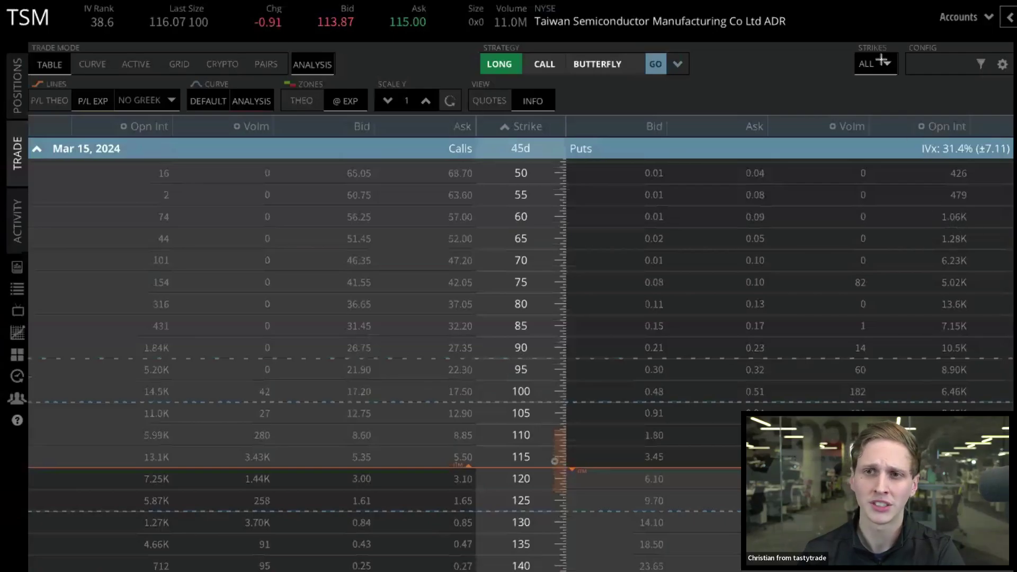
{"action": "left_click_drag", "start_coordinate": [836, 31], "coordinate": [913, 85]}
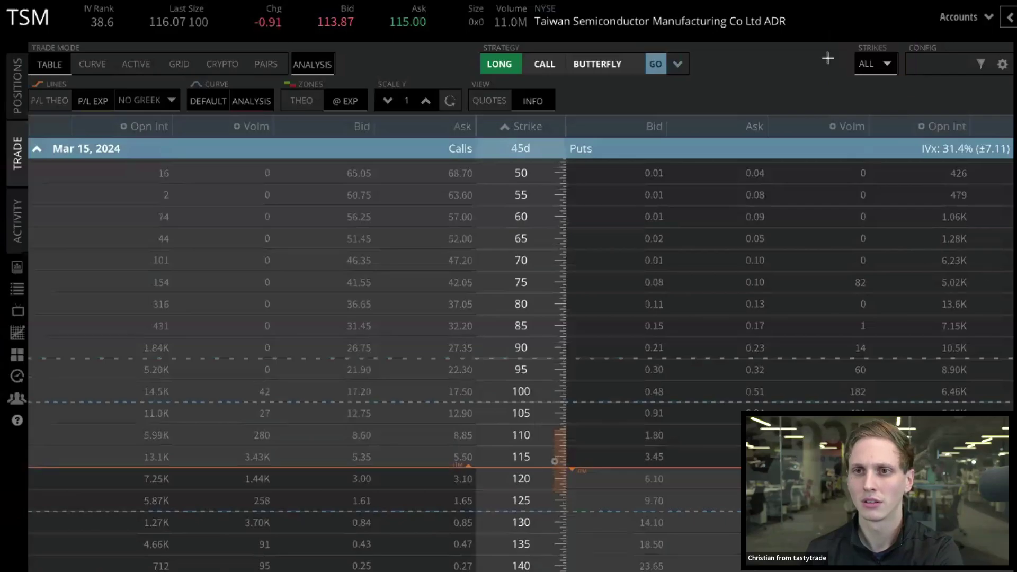
{"action": "left_click", "coordinate": [883, 68]}
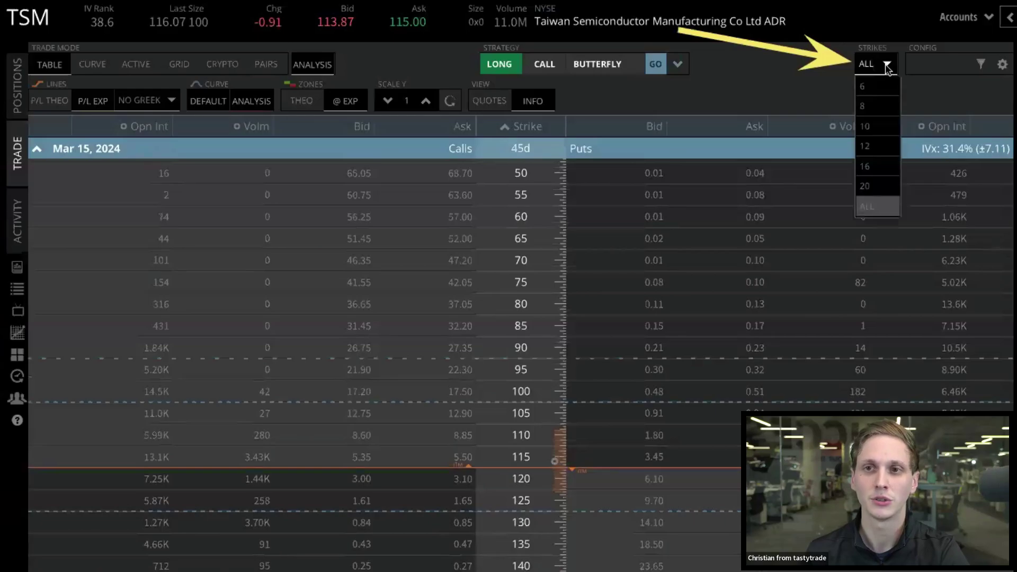
{"action": "left_click", "coordinate": [879, 126]}
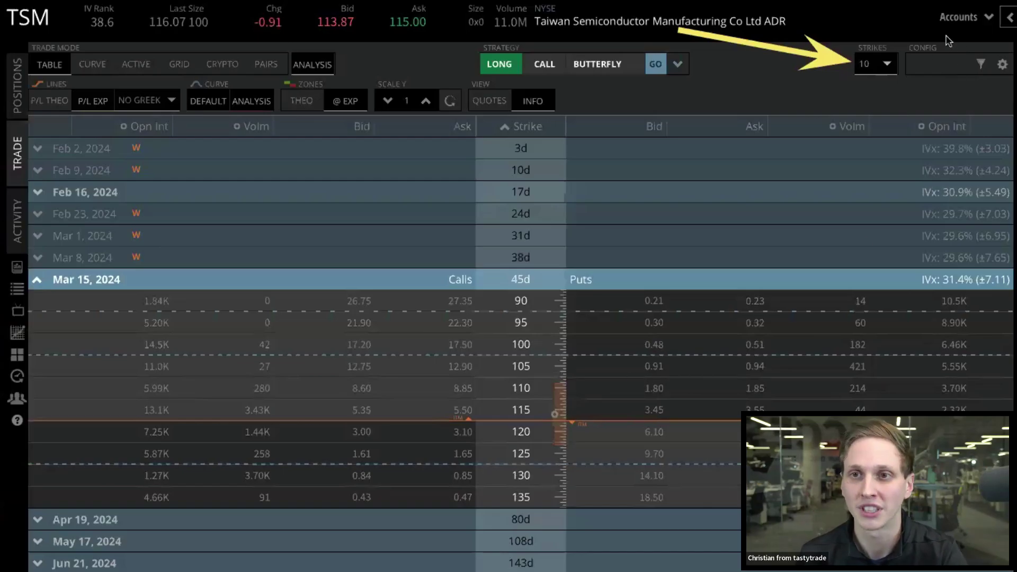
{"action": "left_click", "coordinate": [890, 64]}
{"action": "left_click", "coordinate": [883, 206]}
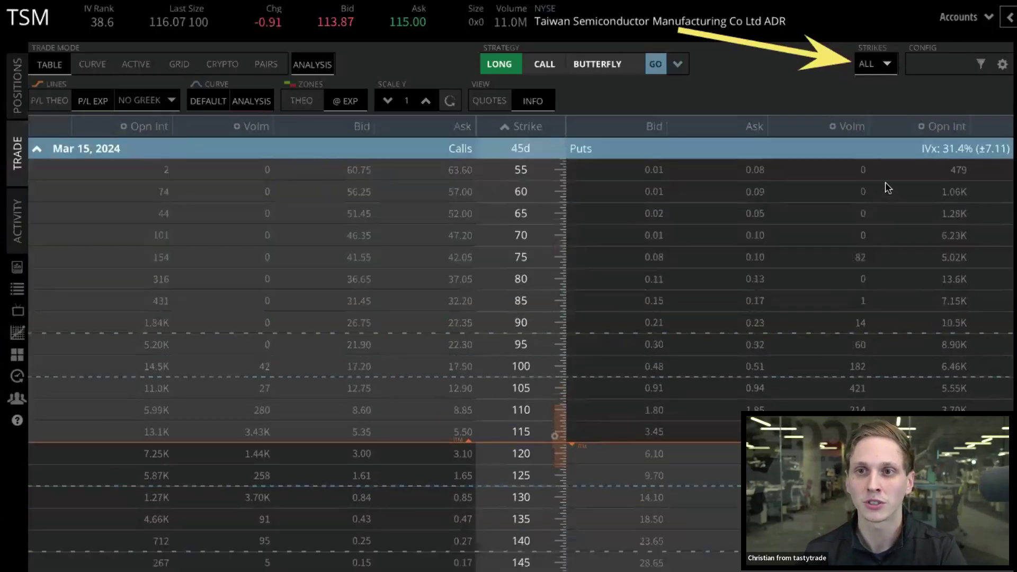